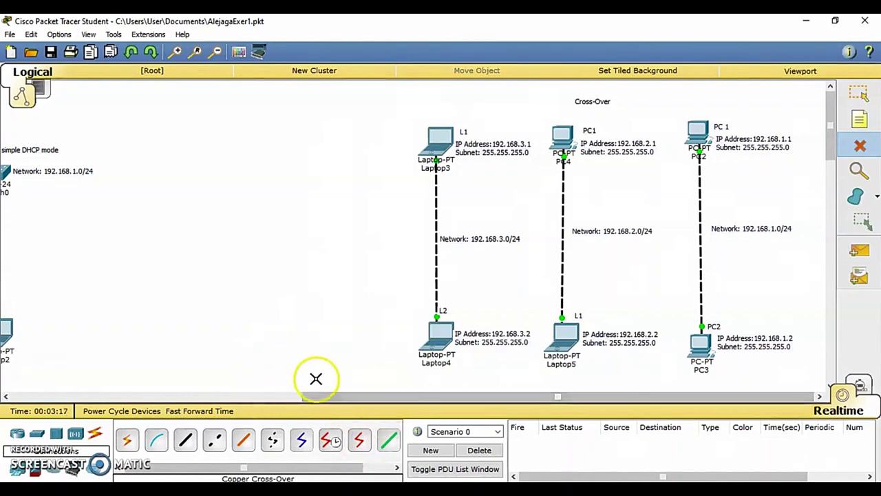
- Place two generic PCs, PC6 and PC7, one above the other on the canvas
click(18, 470)
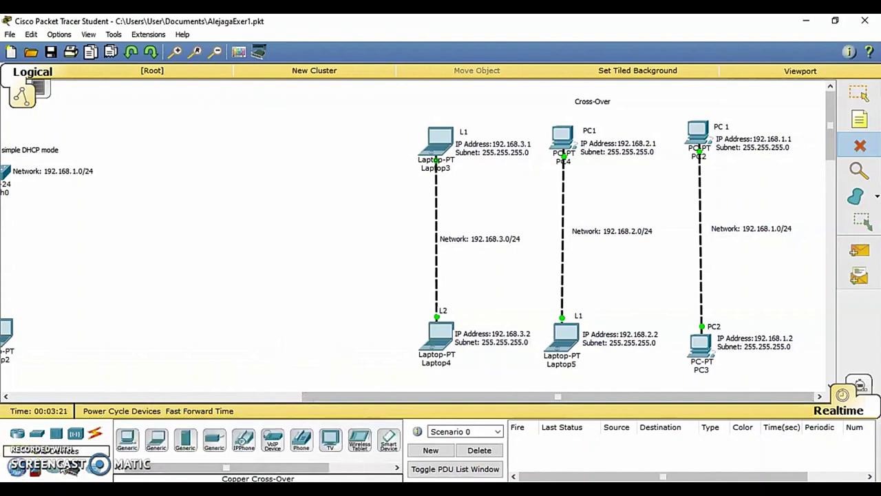
click(127, 442)
click(228, 184)
click(128, 441)
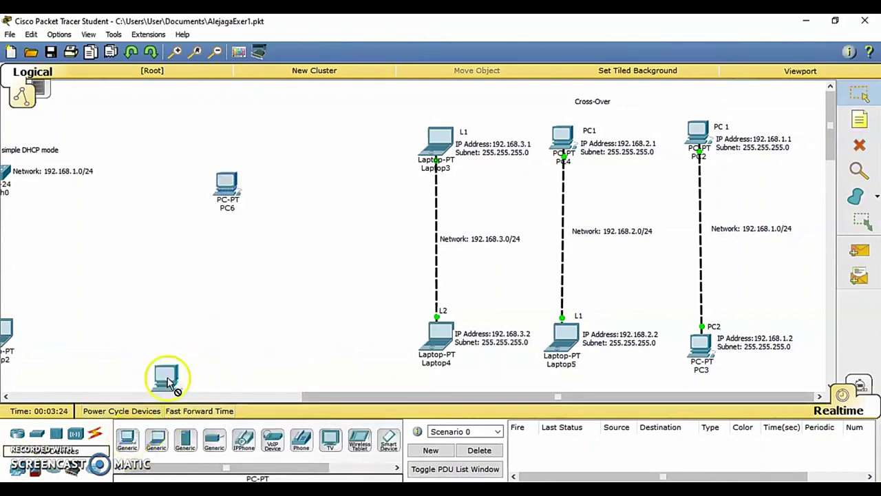
click(217, 344)
- Connect PC6 FastEthernet0 to PC7 FastEthernet0 with a copper cross-over cable
click(95, 433)
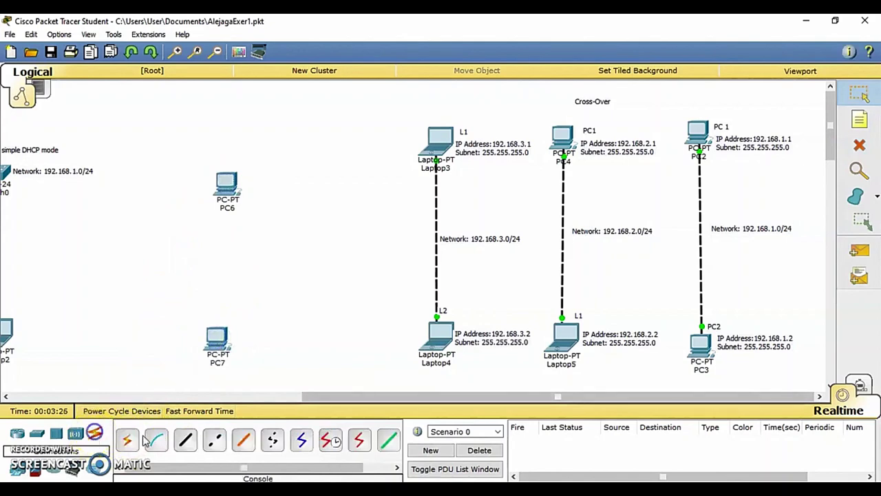
click(213, 439)
click(226, 188)
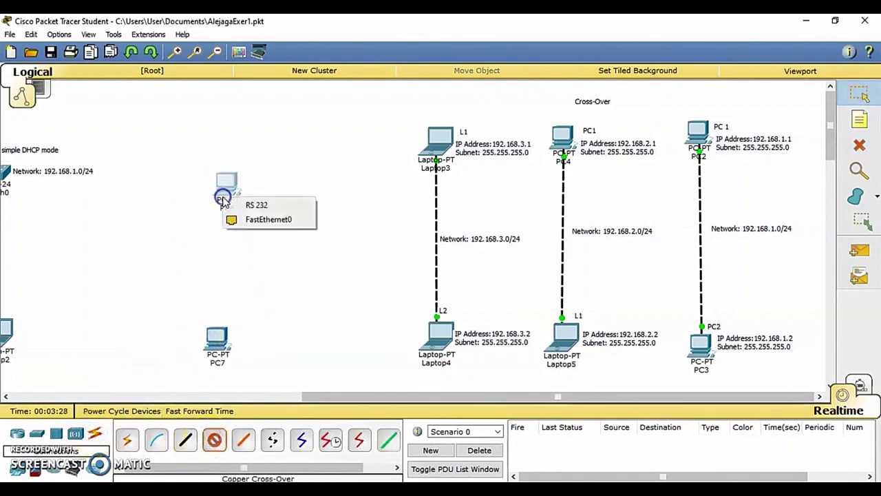
click(256, 216)
click(219, 340)
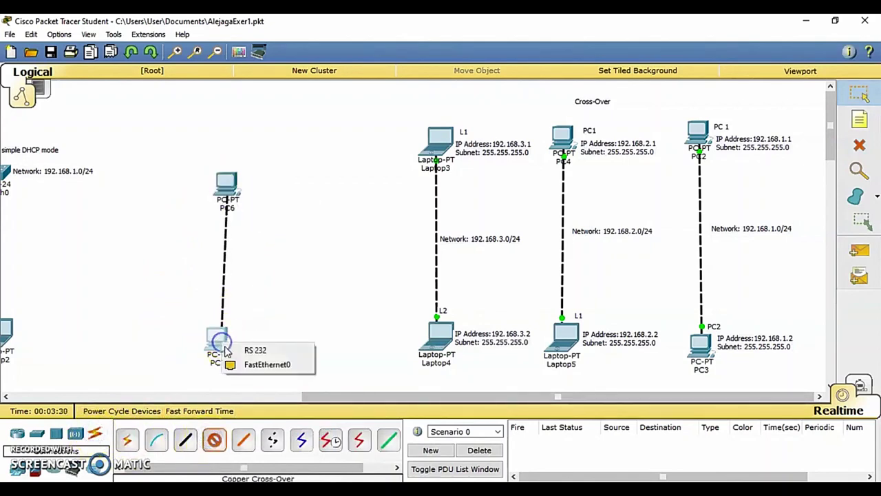
click(251, 364)
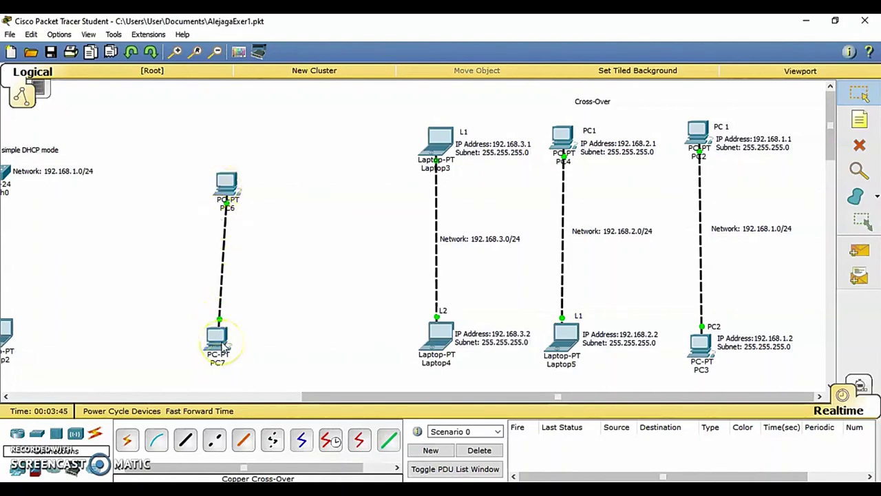
mouse_move(223, 346)
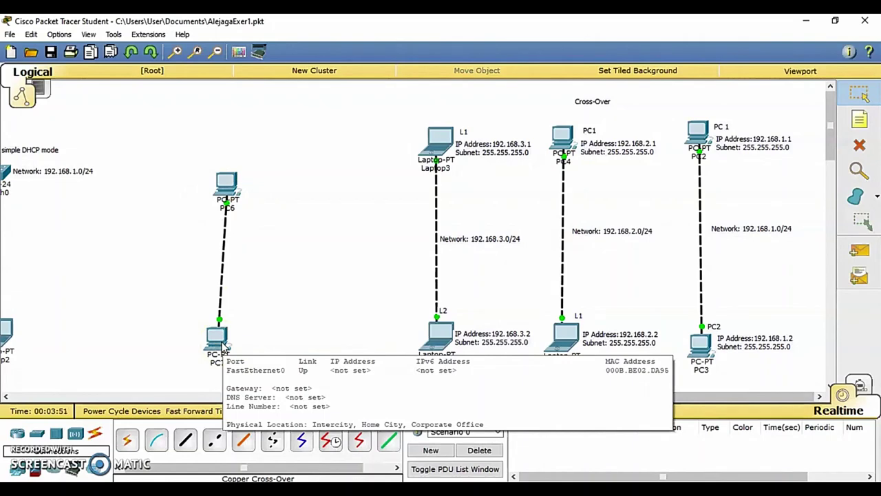
- Inspect PC6's IP Configuration settings, then close its device window
click(228, 184)
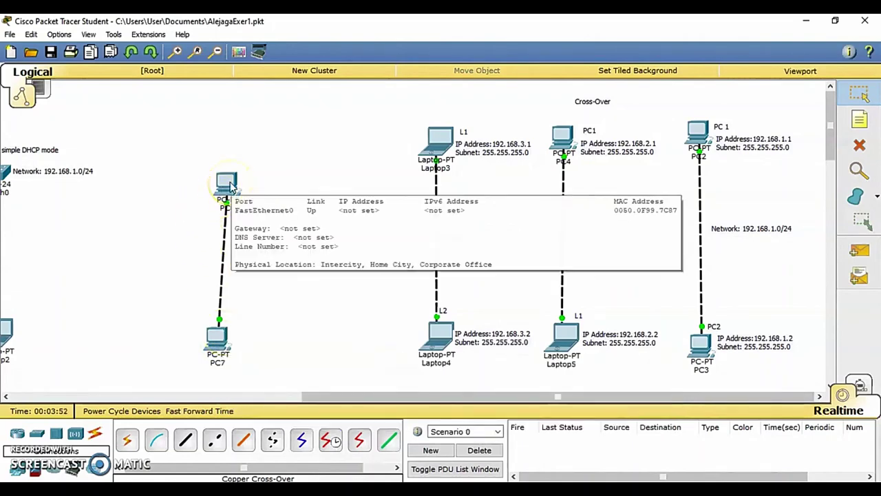
click(227, 185)
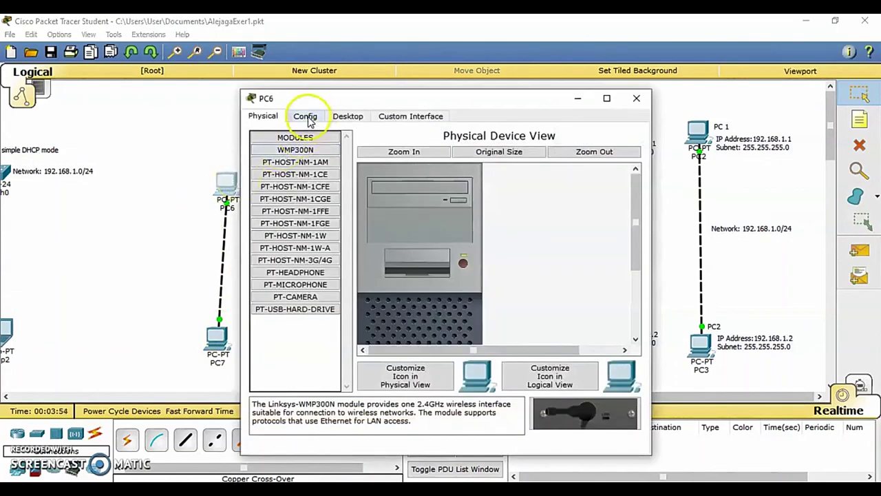
click(305, 116)
click(348, 117)
click(293, 158)
click(367, 189)
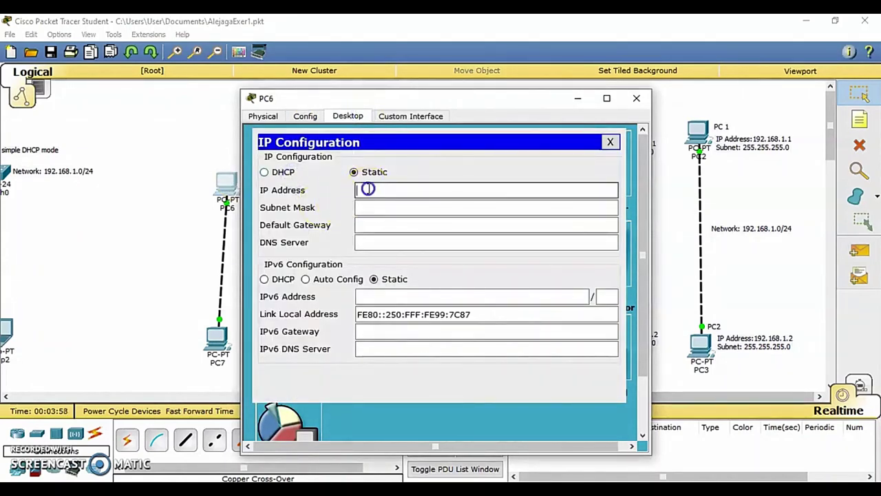
click(366, 205)
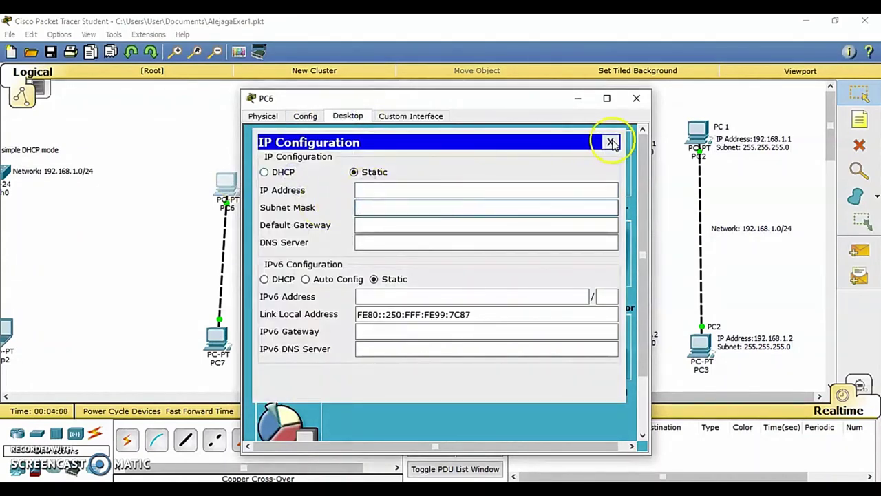
click(612, 141)
click(636, 98)
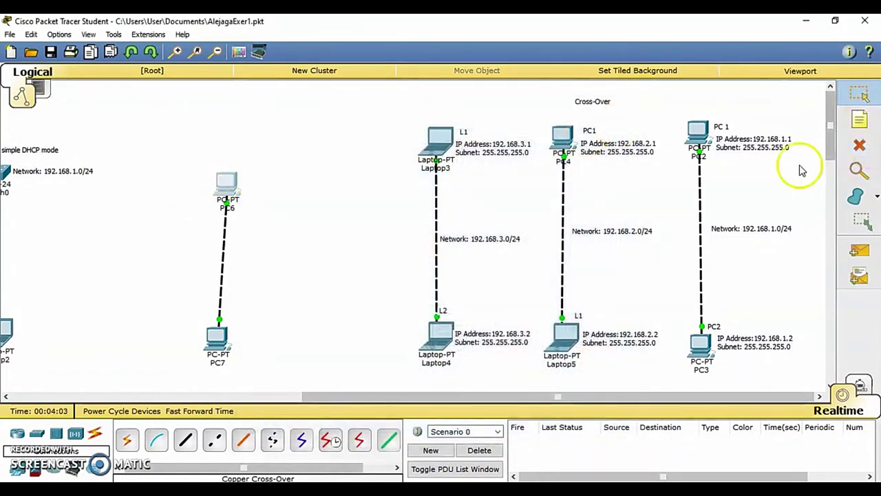
- Delete PC6, PC7 and their cable, then return to select mode
drag(171, 154, 267, 358)
click(859, 144)
click(406, 272)
click(531, 397)
click(862, 96)
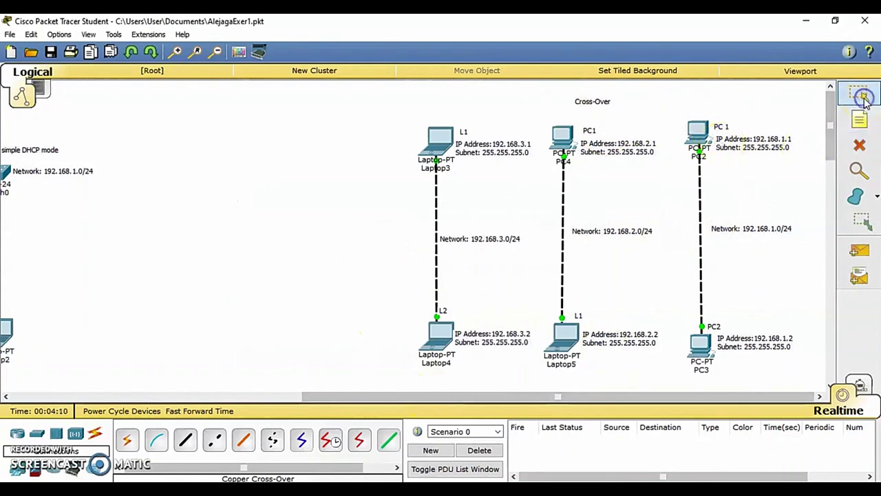
- Select PC2 in the topology
click(698, 142)
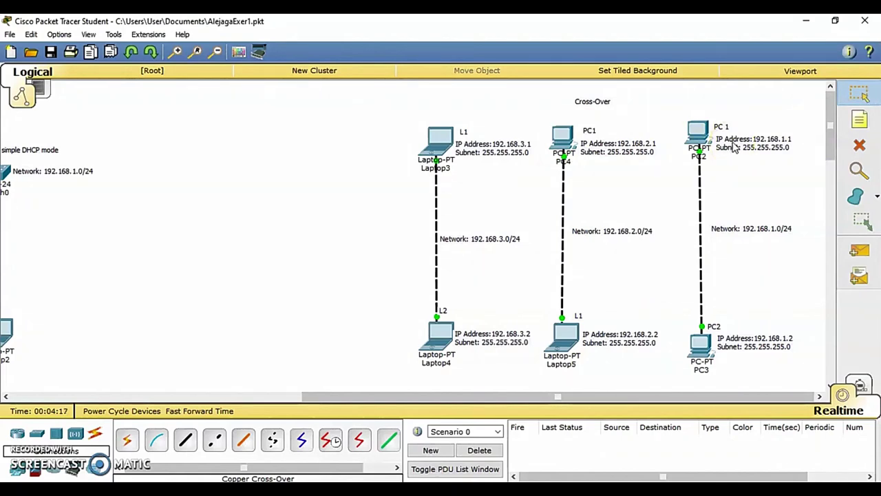
click(699, 138)
mouse_move(699, 138)
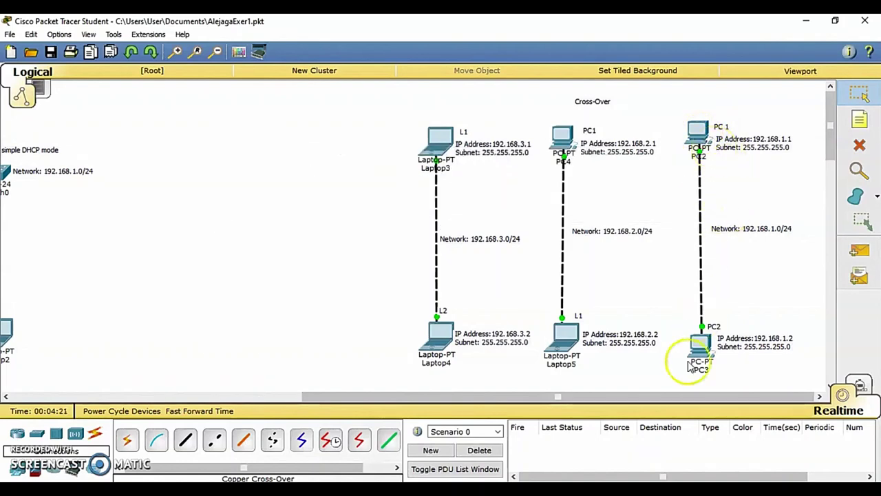
- Run ipconfig in PC2's command prompt to show its address 192.168.1.1
click(699, 138)
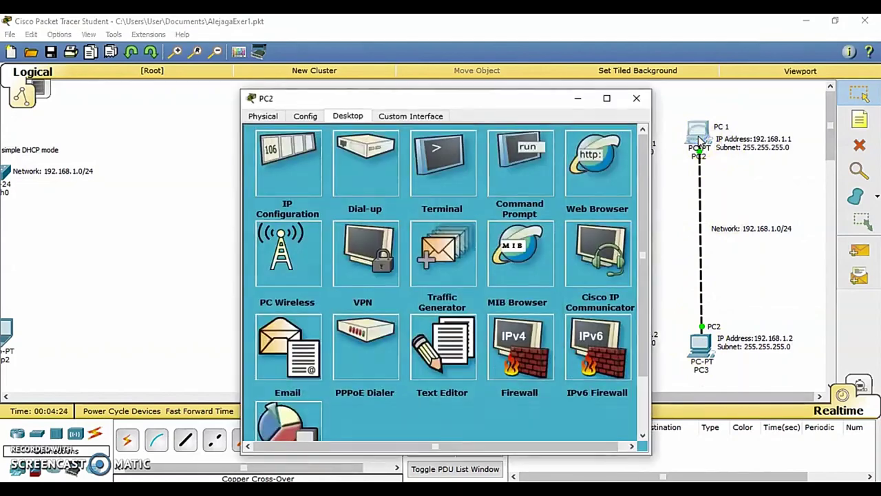
click(521, 178)
click(294, 207)
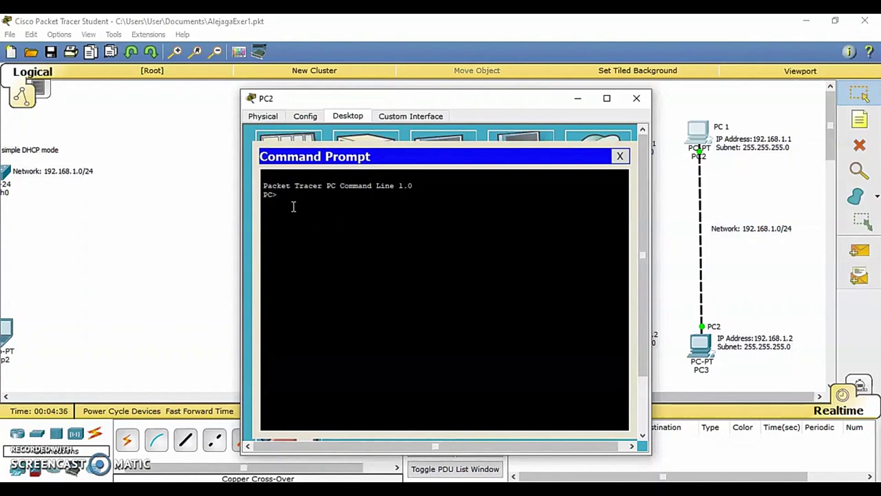
text(ipconfig)
key(Return)
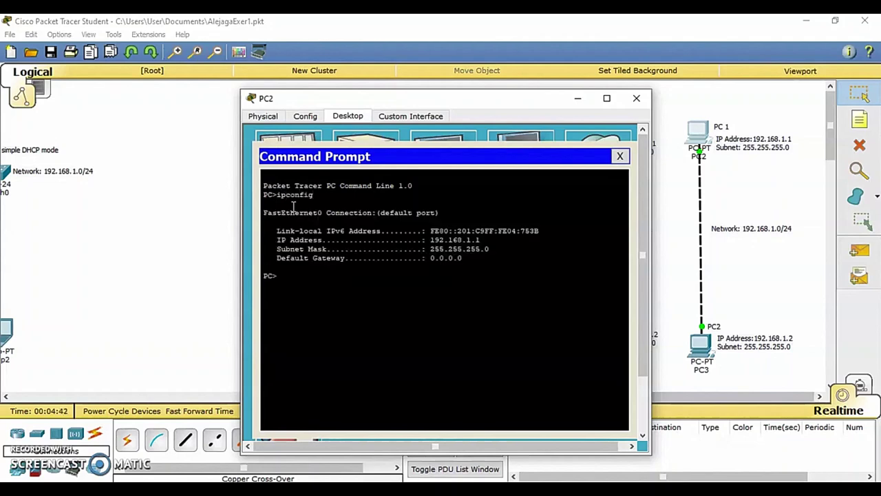
drag(274, 241, 498, 246)
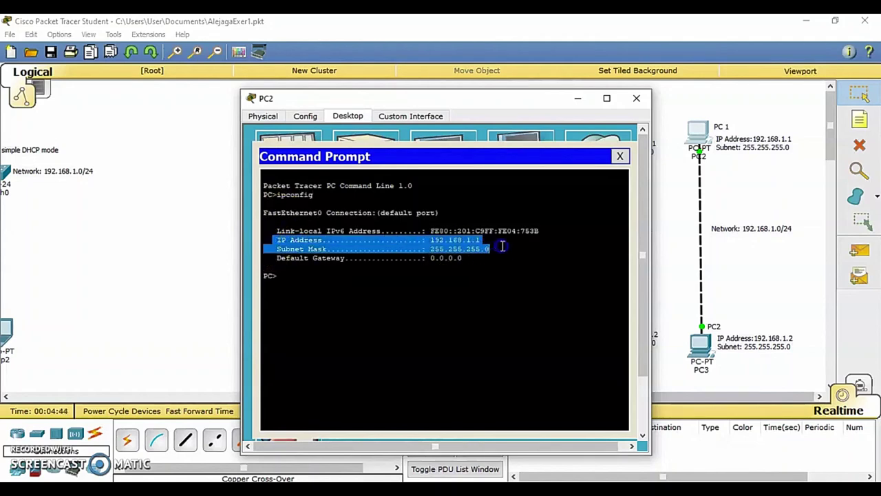
click(299, 286)
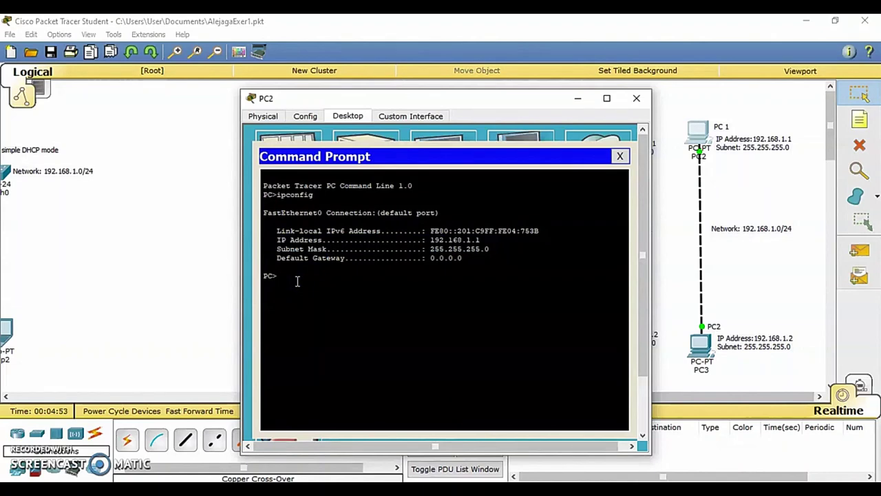
- Ping 192.168.1.2 from PC2 and close the command prompt
text(ping 192.168.1.2)
key(Return)
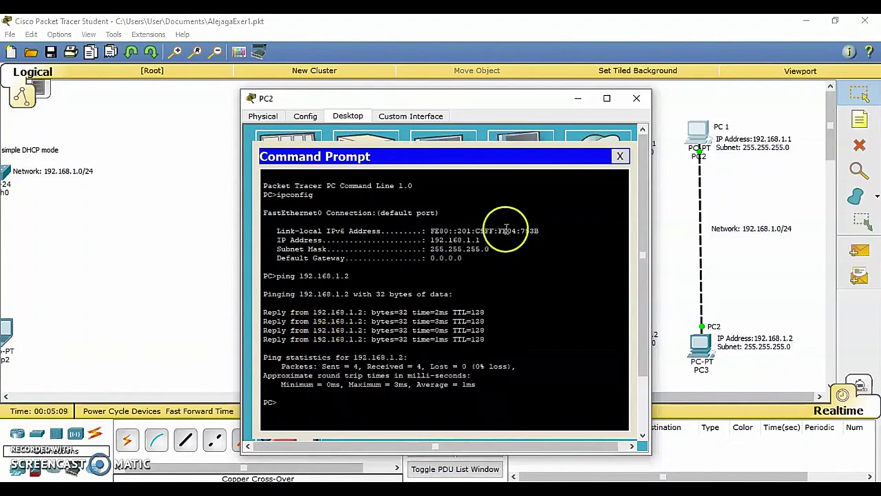
click(619, 156)
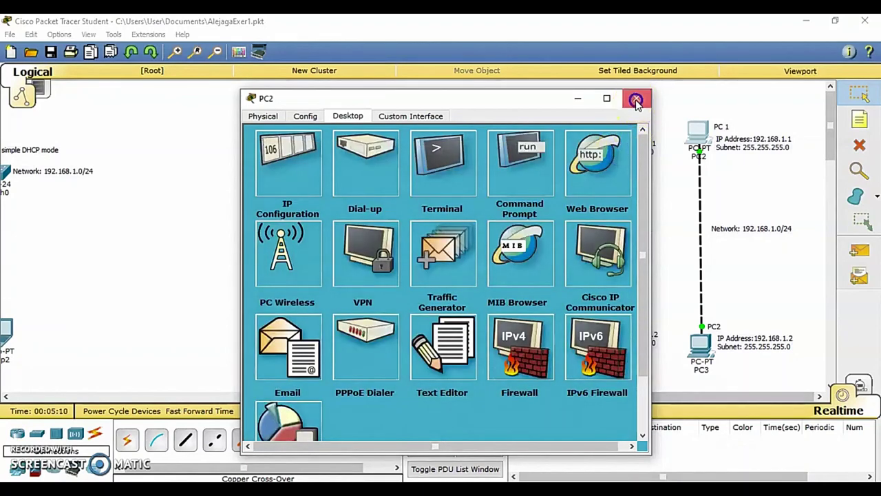
- Close PC2 and run ipconfig in PC3's command prompt to show 192.168.1.2
click(634, 98)
mouse_move(705, 350)
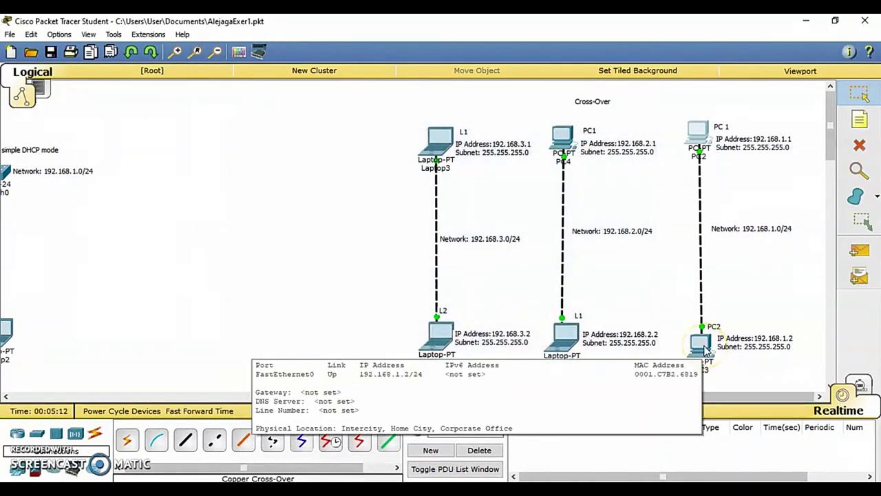
click(702, 132)
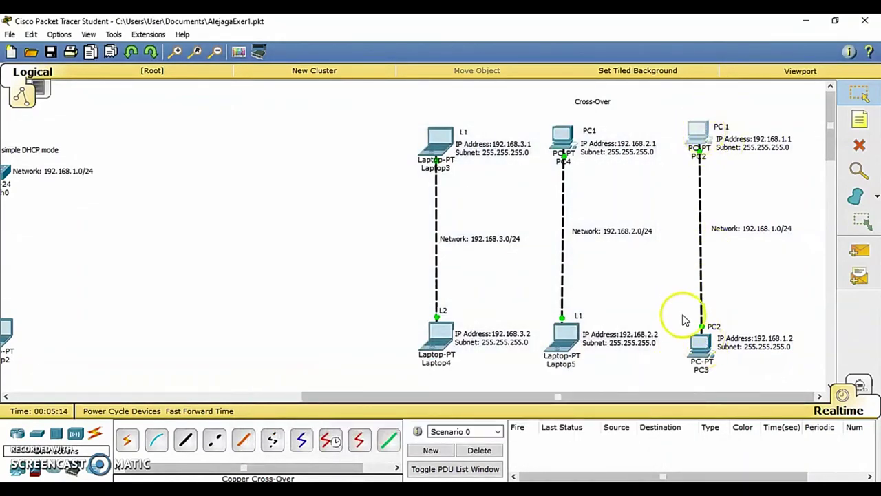
click(706, 352)
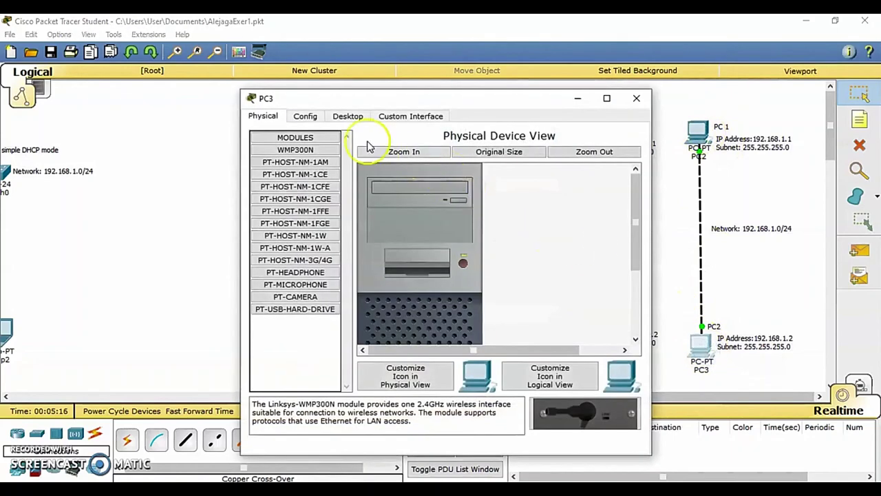
click(353, 115)
click(520, 162)
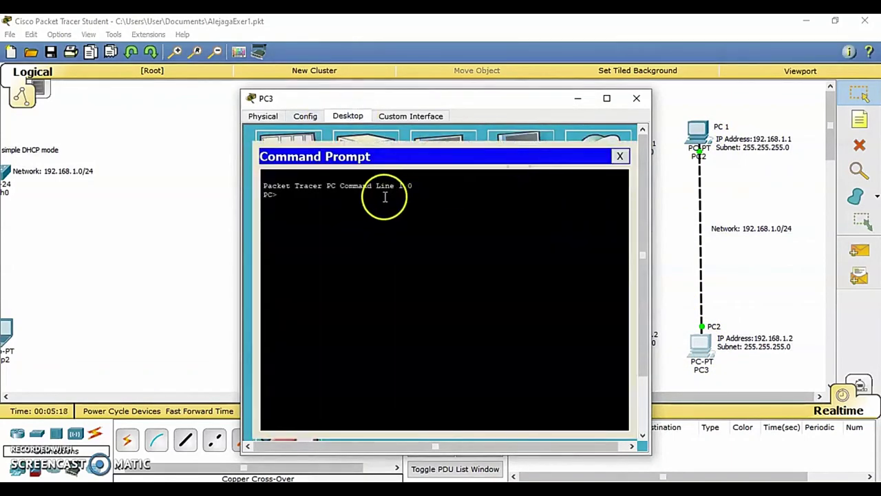
text(ipconfig)
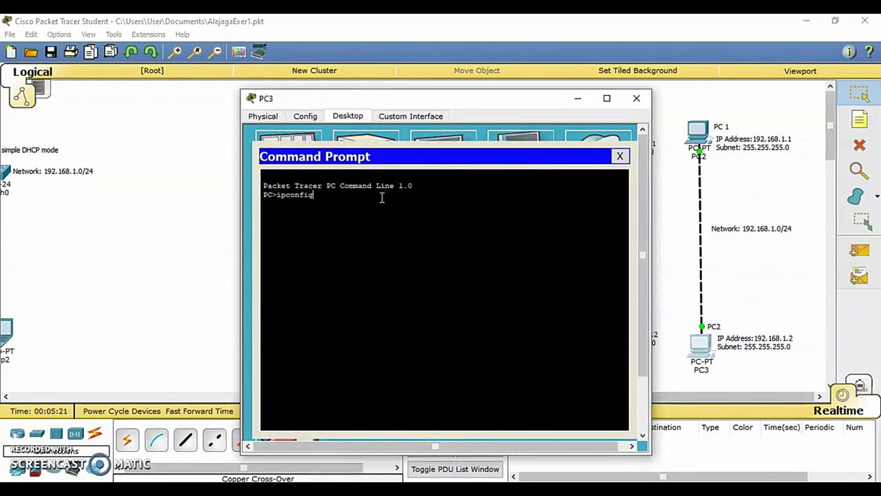
key(Return)
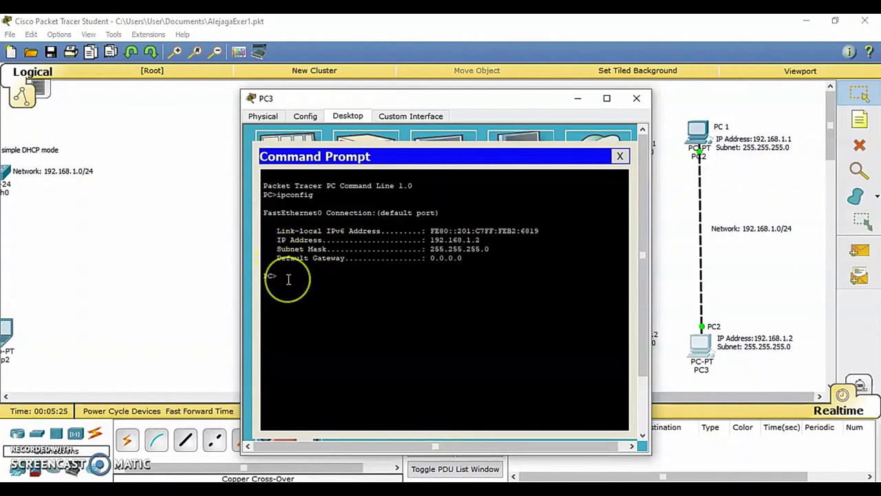
- Ping 192.168.1.1 from PC3, then close the prompt and device window
text(ping 192.168.1.)
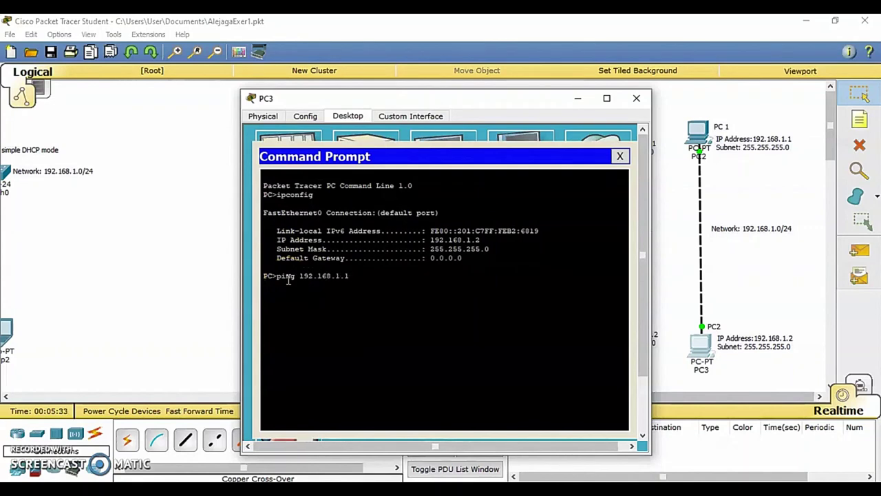
text(1)
key(Return)
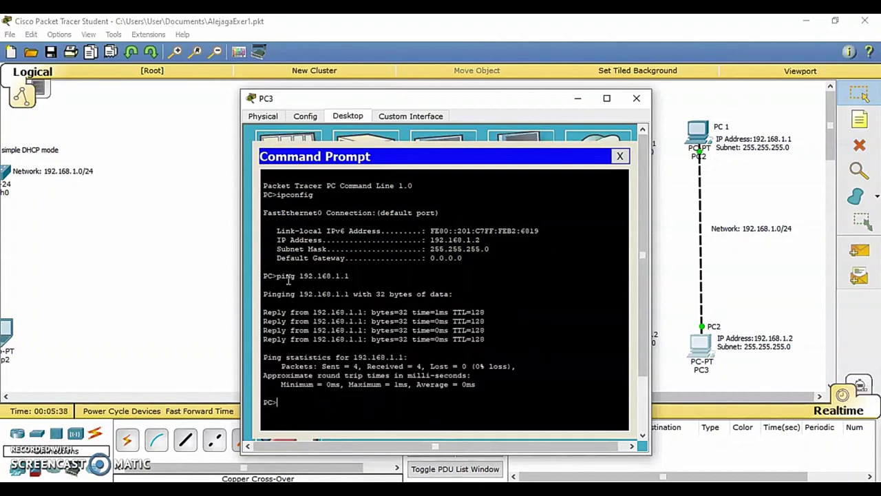
click(619, 156)
click(636, 98)
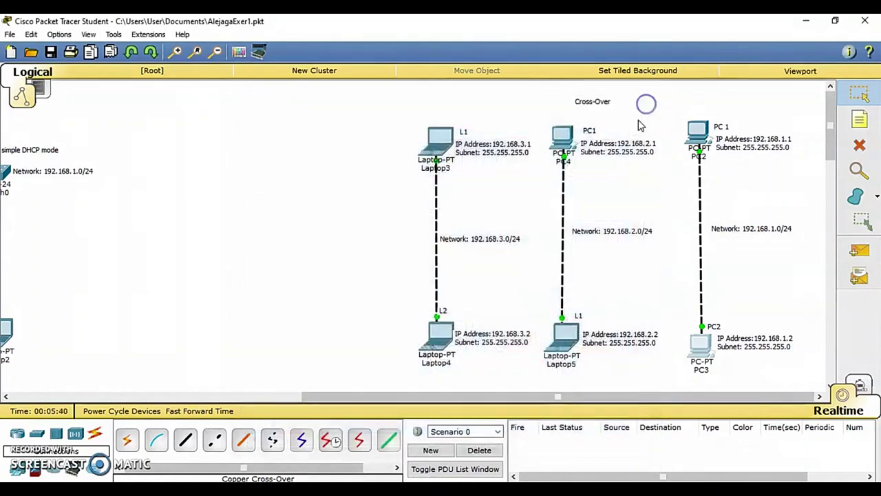
- Run ipconfig in PC4's command prompt to show its address 192.168.2.1
click(560, 137)
click(338, 118)
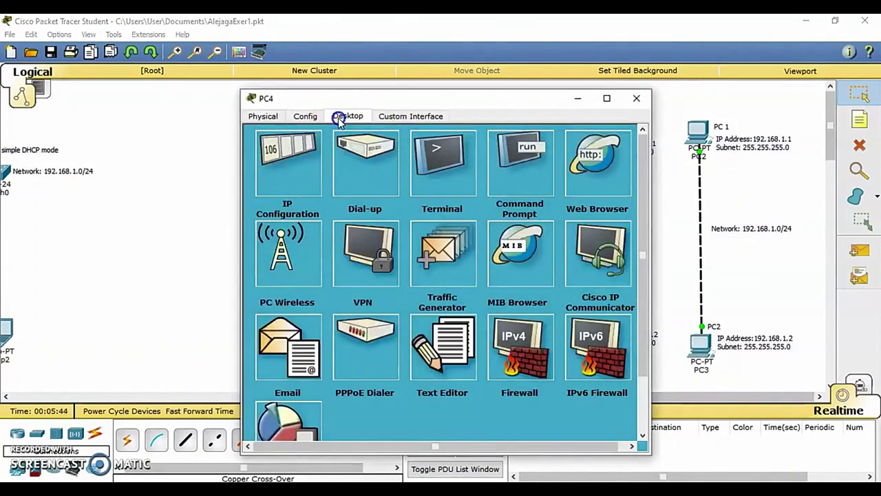
click(521, 172)
click(353, 197)
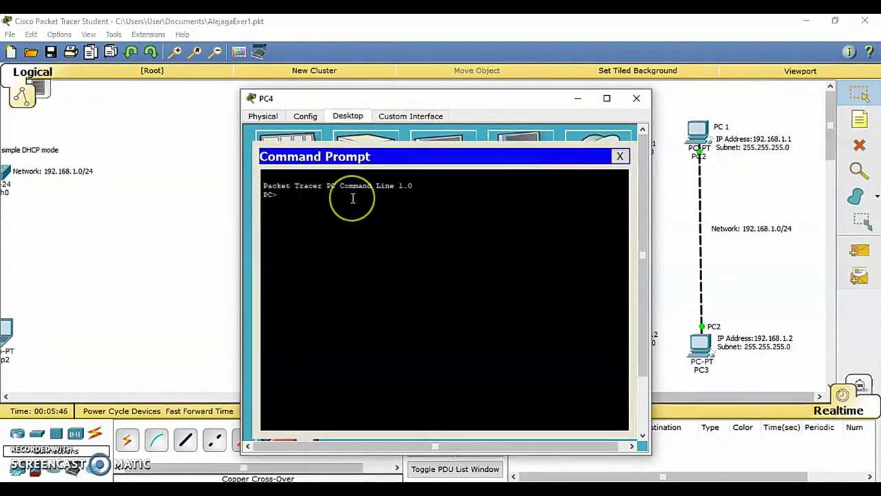
text(ipconfig)
key(Return)
- Ping 192.168.2.2 from PC4 and close the command prompt
click(279, 276)
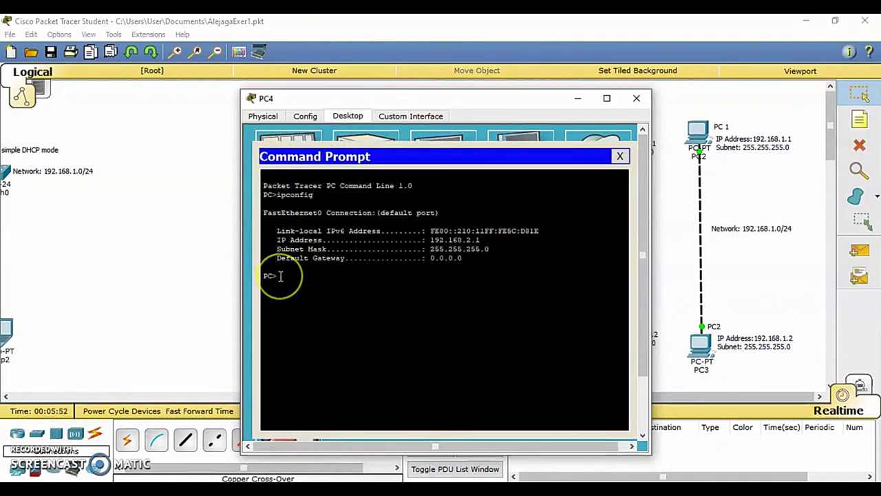
text(ping 192.)
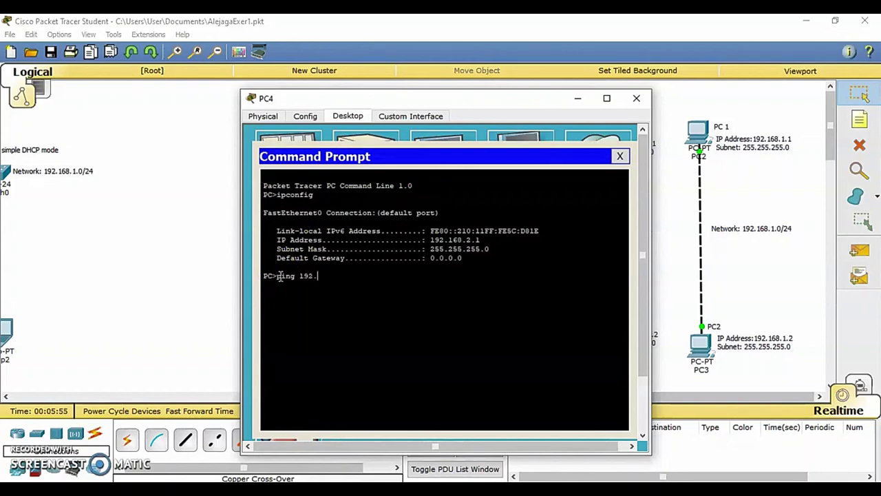
text(1)
text(2.)
key(Return)
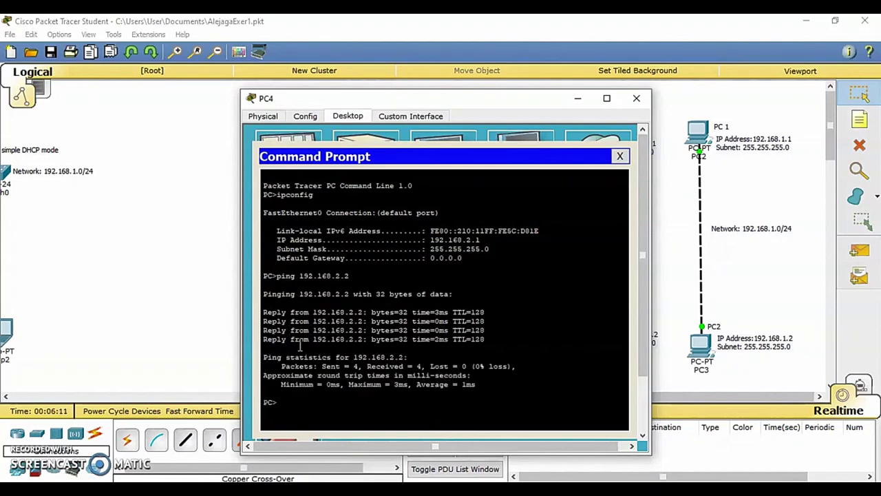
click(619, 157)
- Close PC4 and run ipconfig on Laptop5, showing 192.168.2.2 with mask 255.255.255.0
click(636, 98)
click(570, 336)
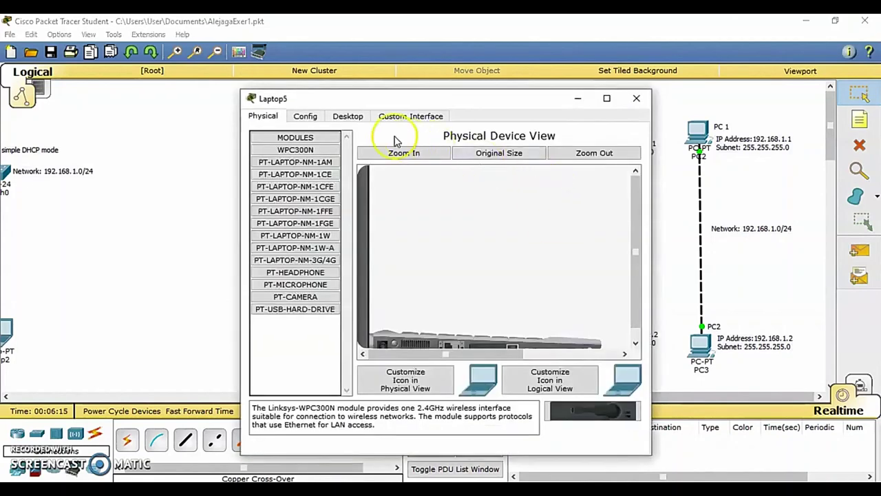
click(347, 116)
click(509, 171)
click(367, 213)
text(ipconfi)
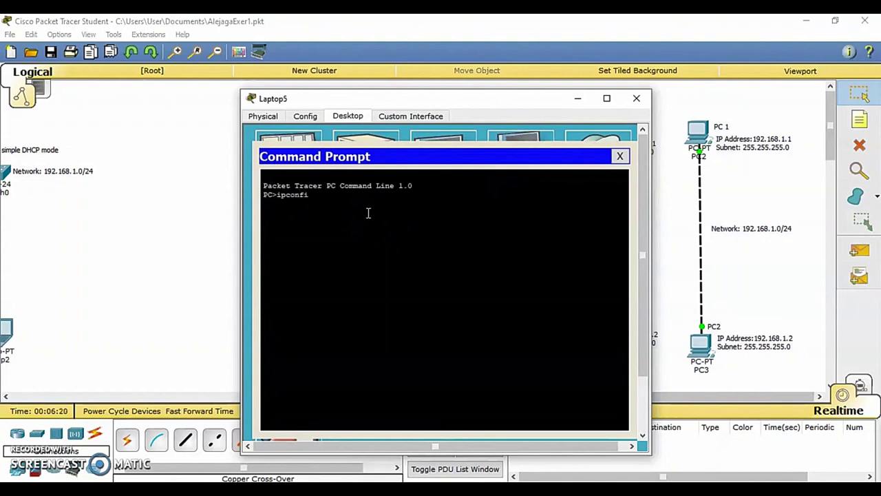
text(g)
key(Return)
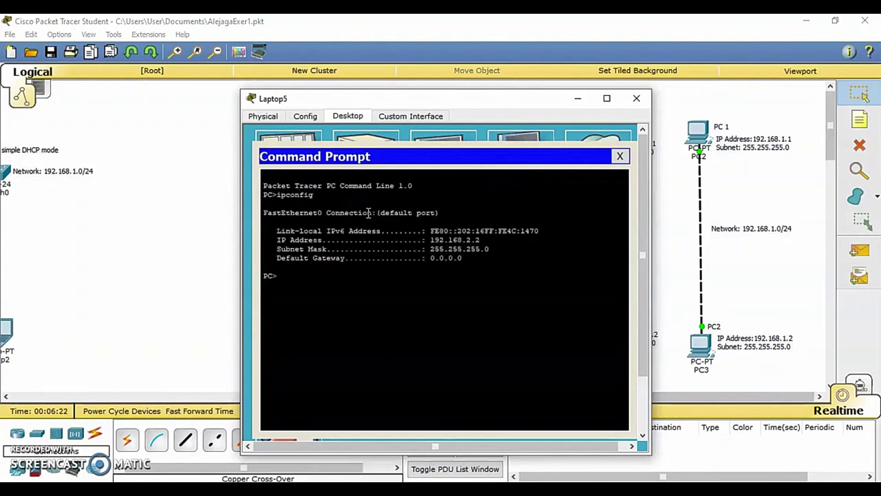
text(ping 1)
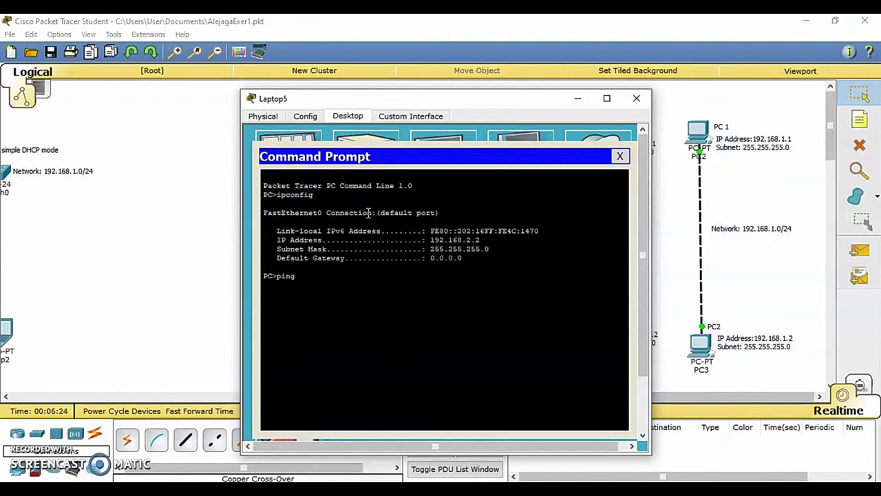